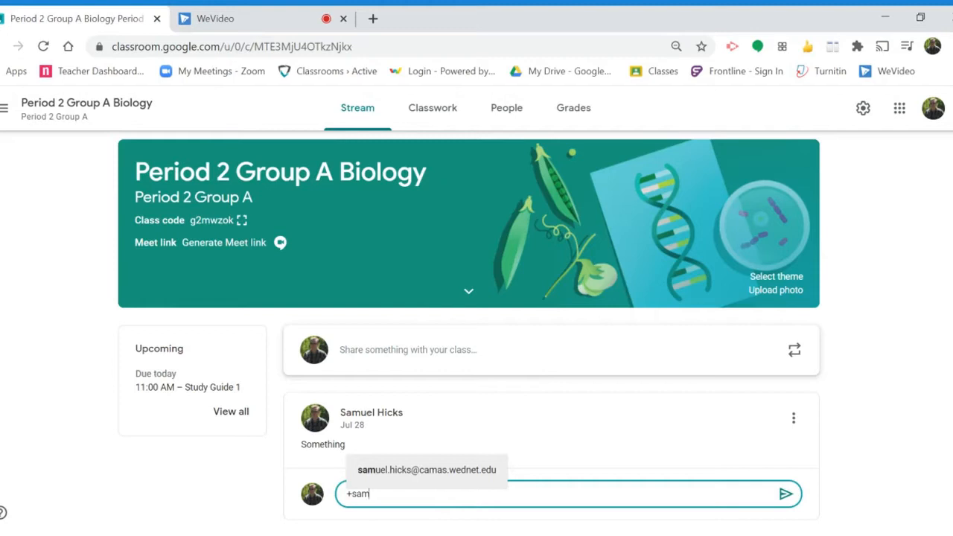
Step: Post a class comment mentioning the teacher's e-mail address, followed by "Said a cool thing. I think we should talk about it."
click(441, 470)
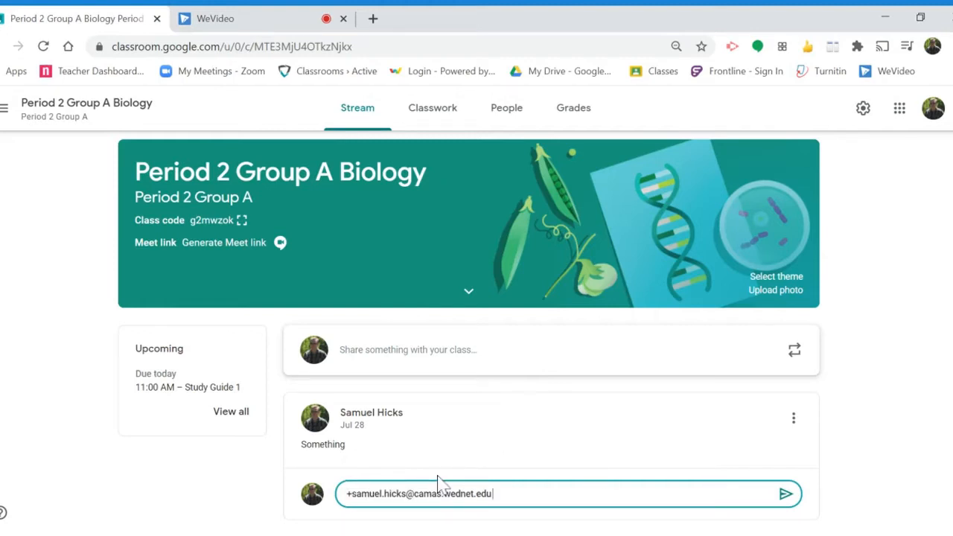
text(Said a cool thing. I think we should talk about it.)
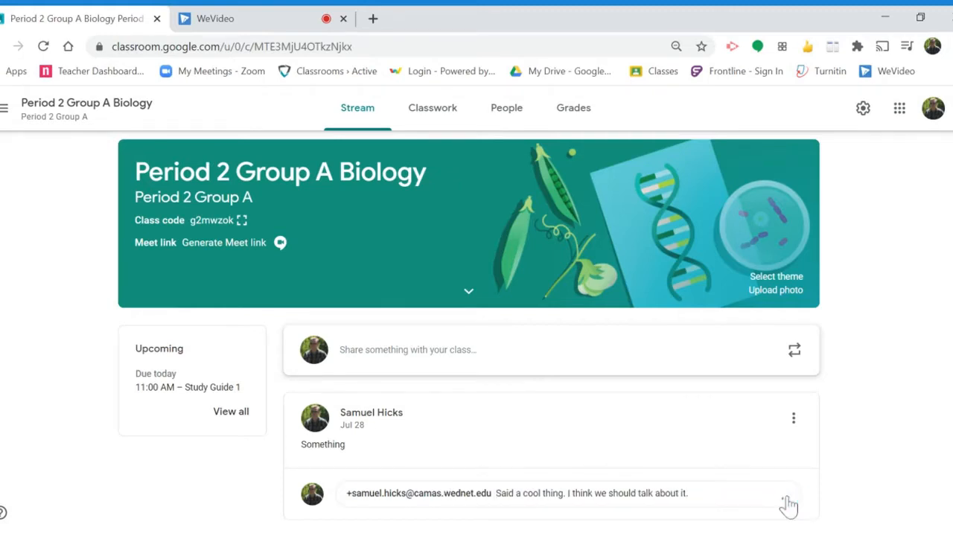
click(787, 500)
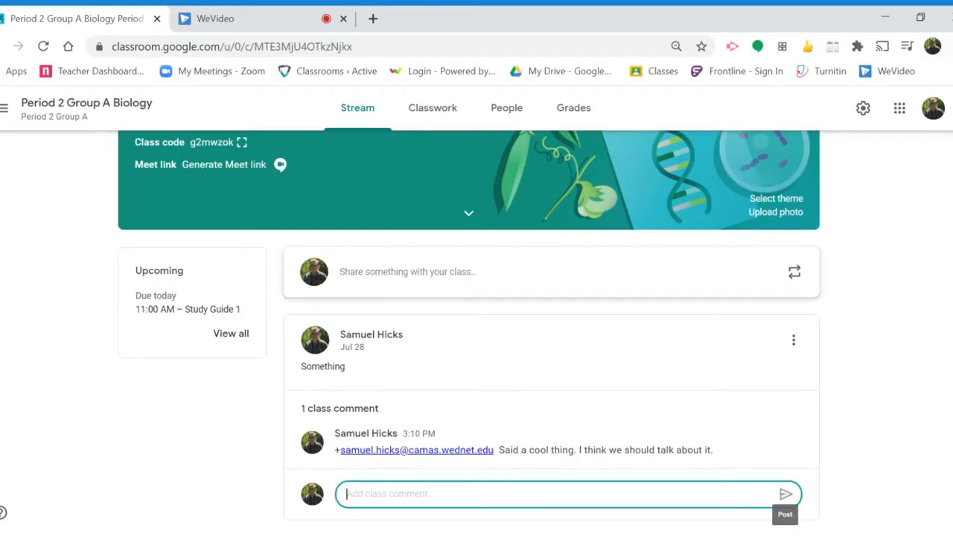
text(+sam)
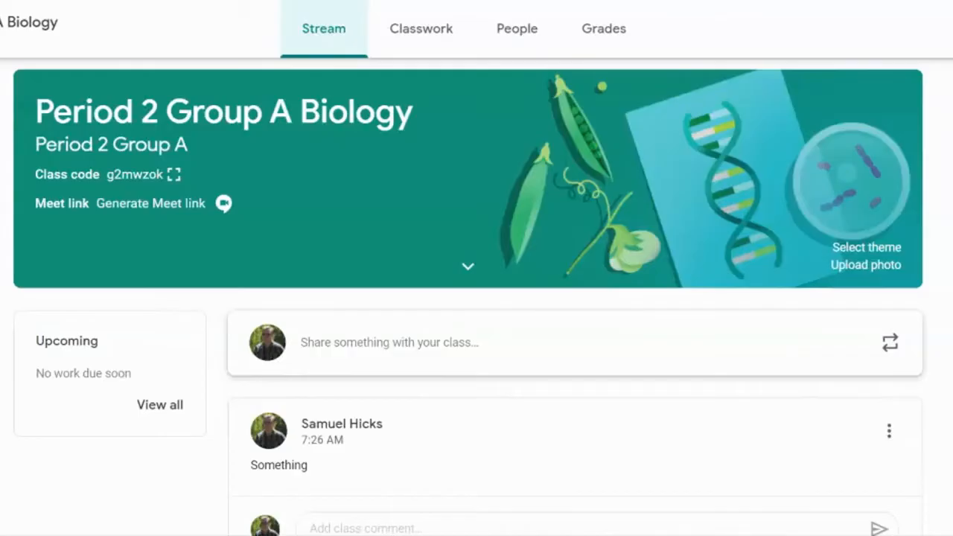
Step: Create a new classwork assignment with the title "Title" and the instructions "Instructions"
click(452, 47)
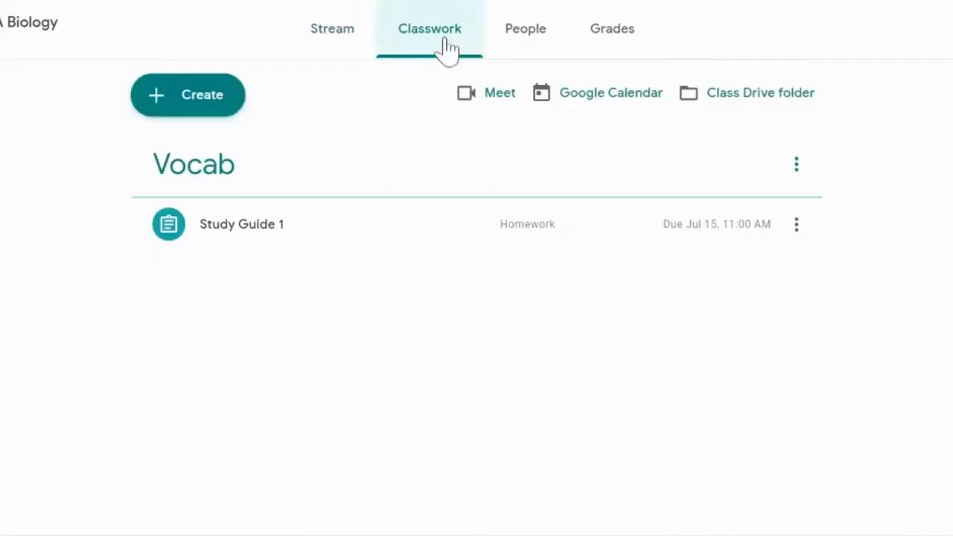
click(184, 117)
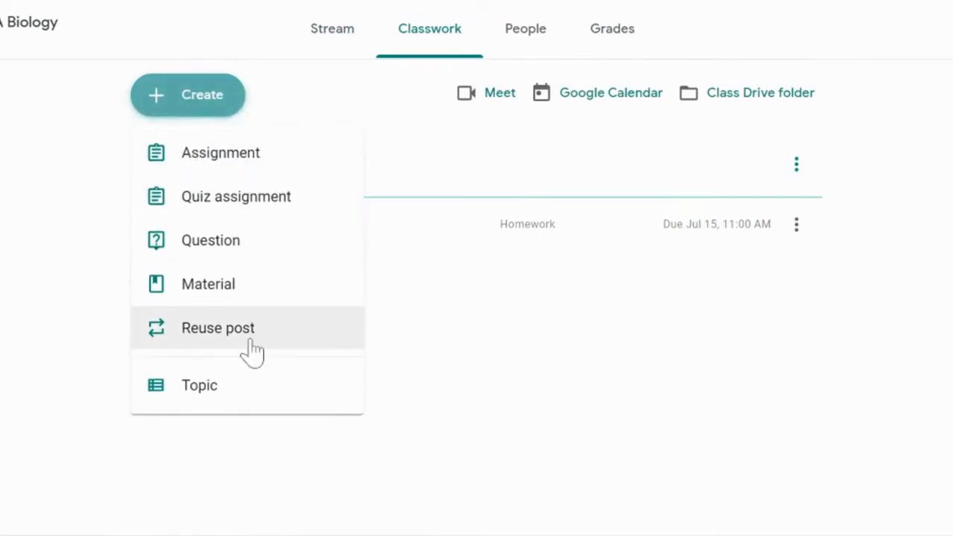
click(291, 152)
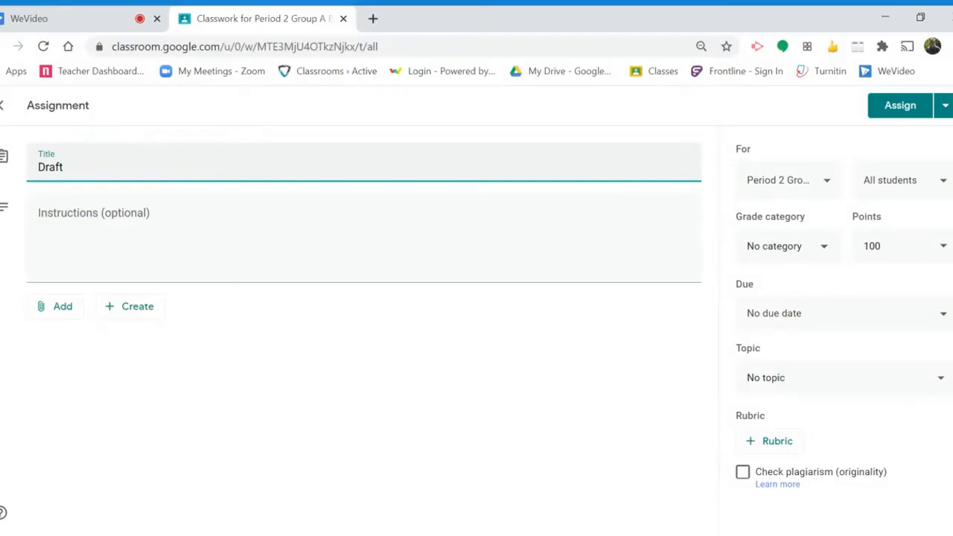
drag(64, 168, 26, 165)
text(Title)
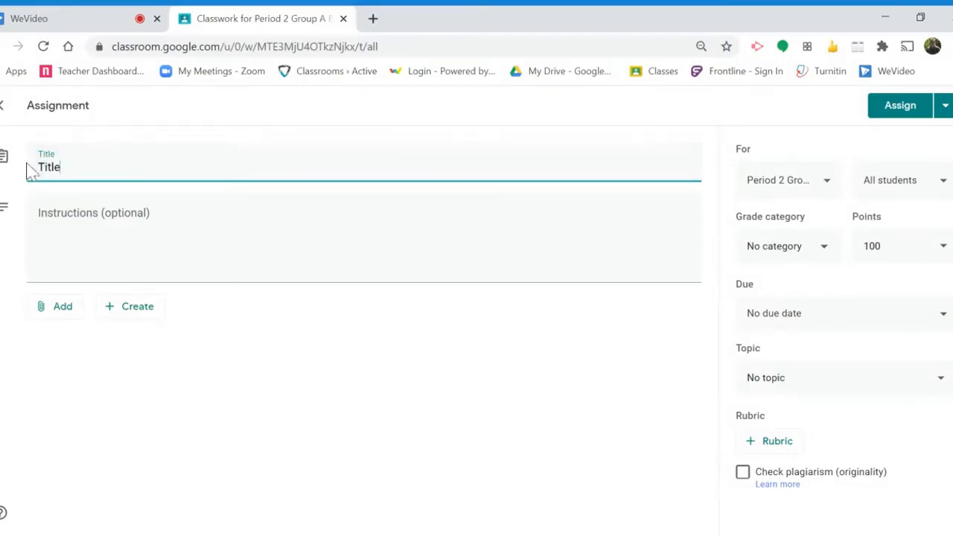
key(Tab)
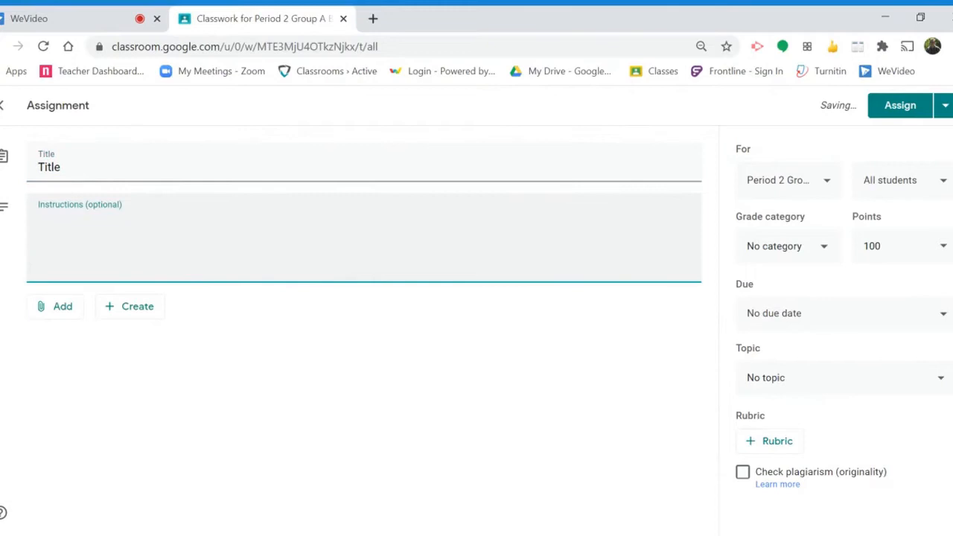
text(Instructions)
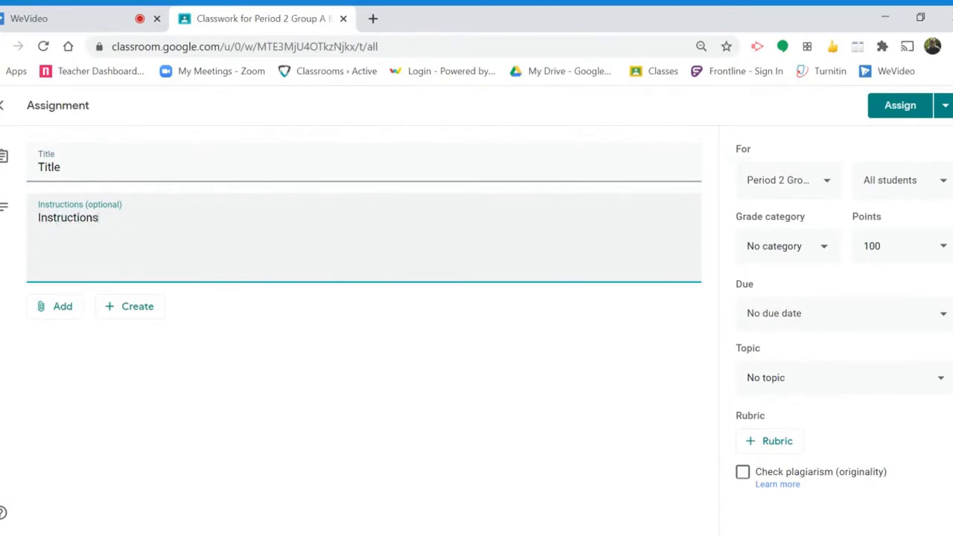
Step: Attach the Tech Unit 1A Google Classroom slides from Google Drive and have a copy made for each student
click(122, 306)
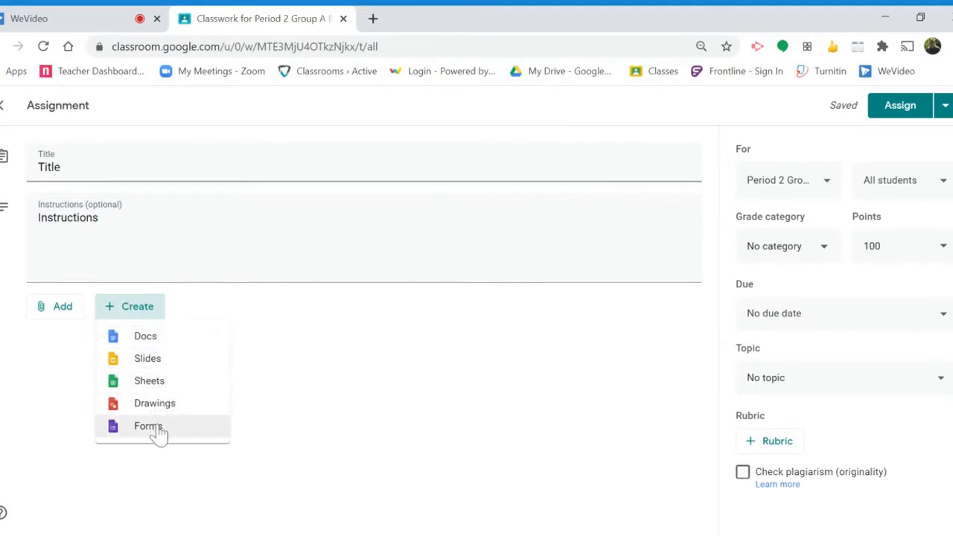
click(151, 500)
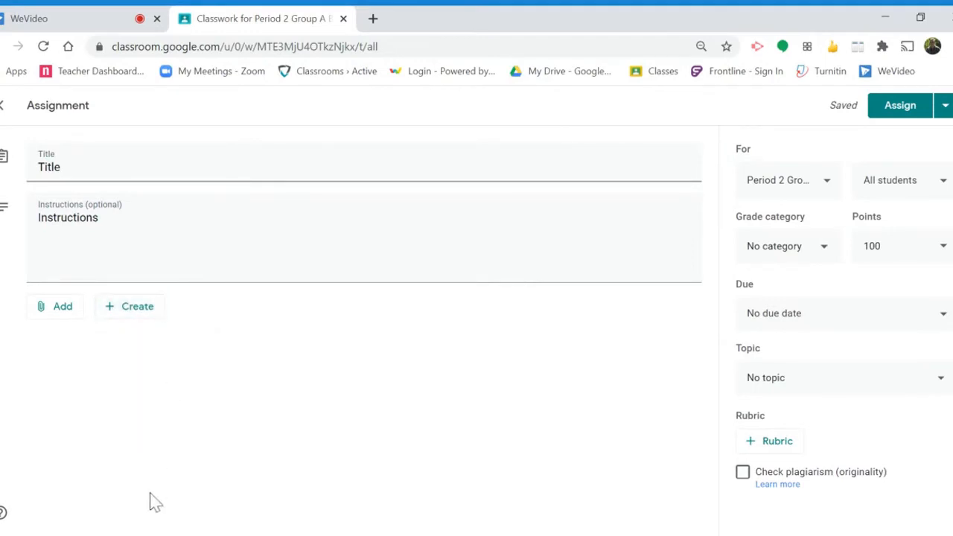
click(41, 317)
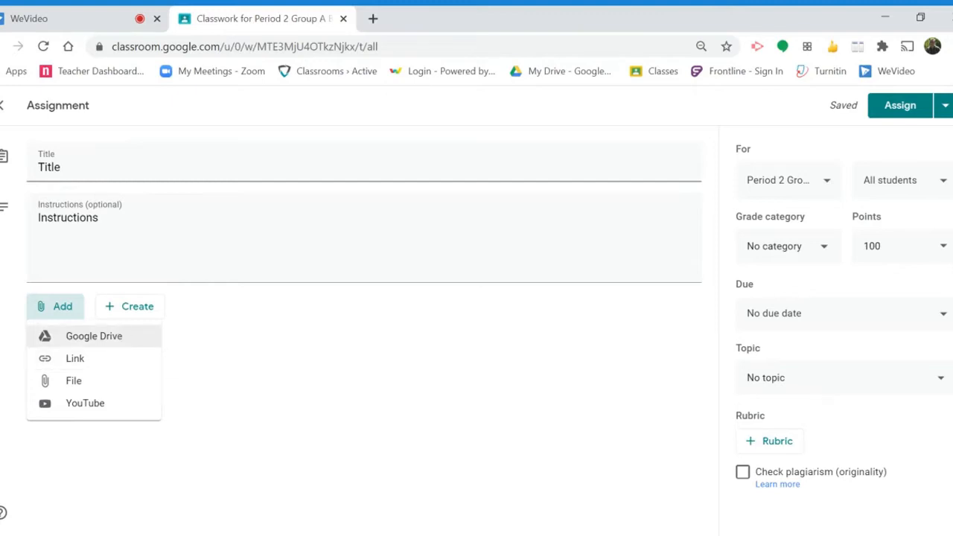
click(120, 337)
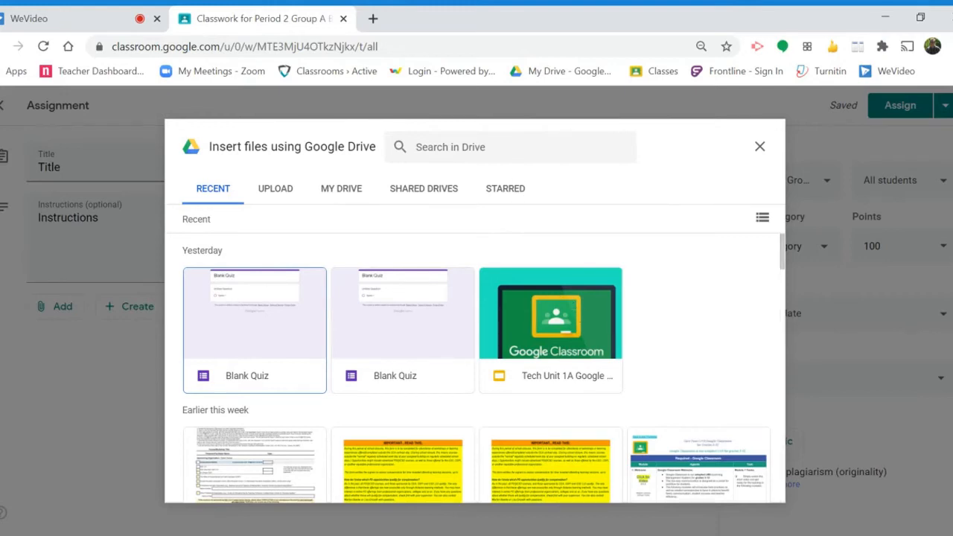
click(491, 148)
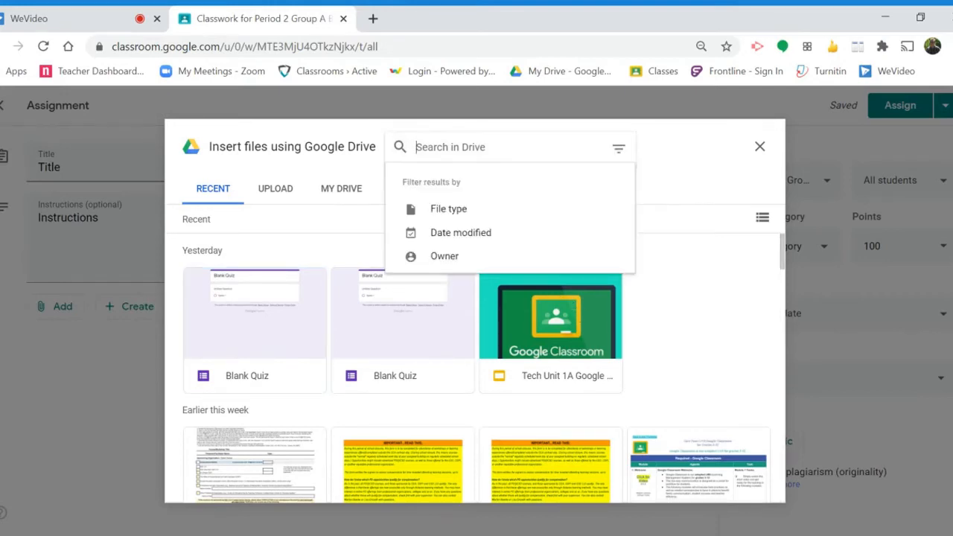
double_click(542, 324)
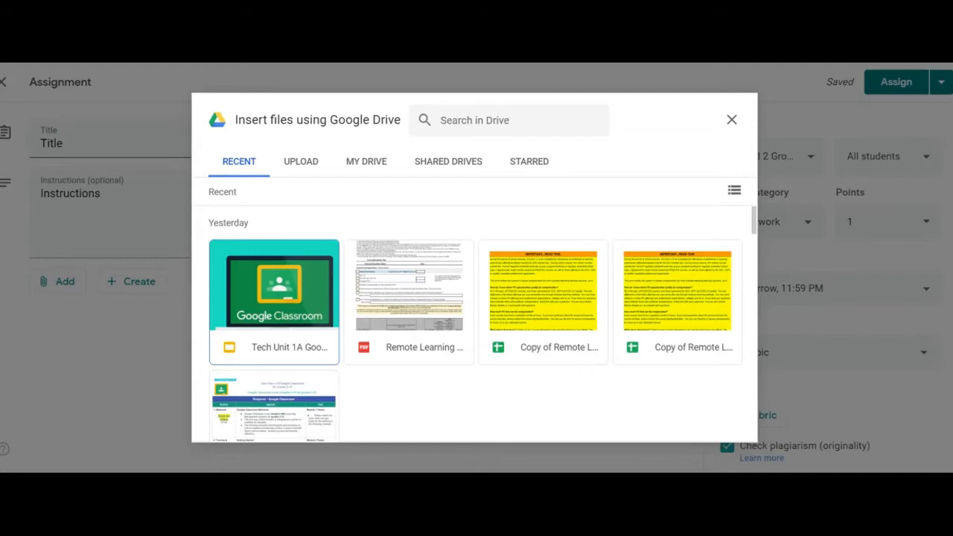
double_click(295, 316)
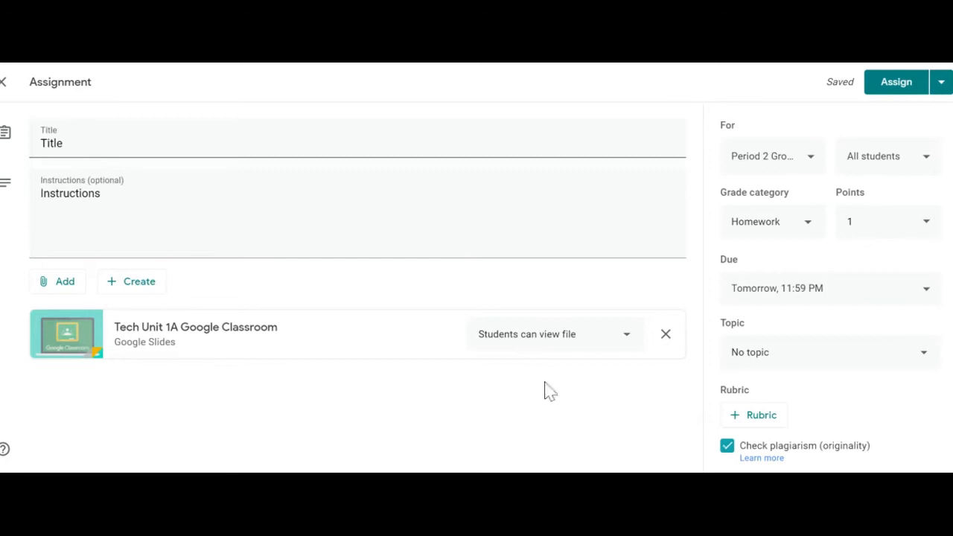
click(562, 354)
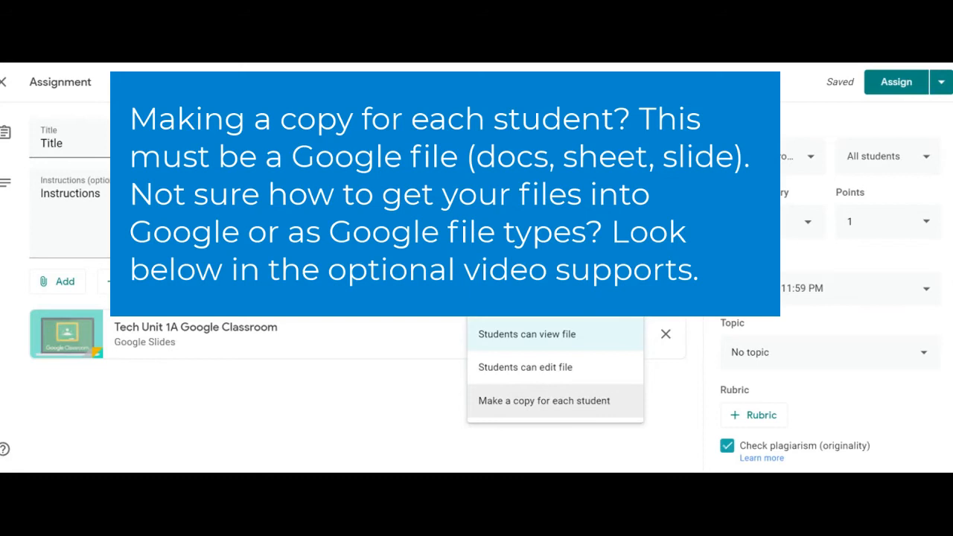
click(604, 409)
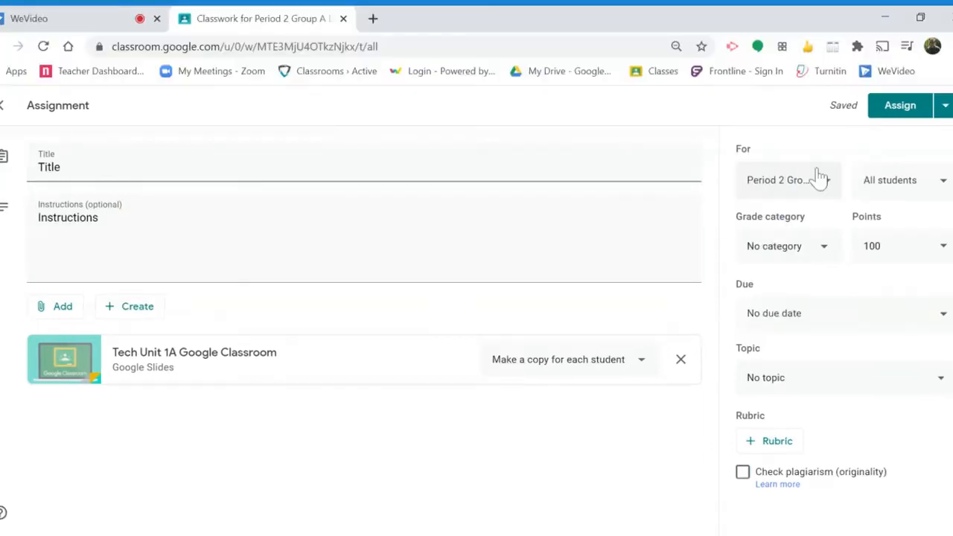
Step: Examine which other classes and which students the assignment can be given to
click(819, 179)
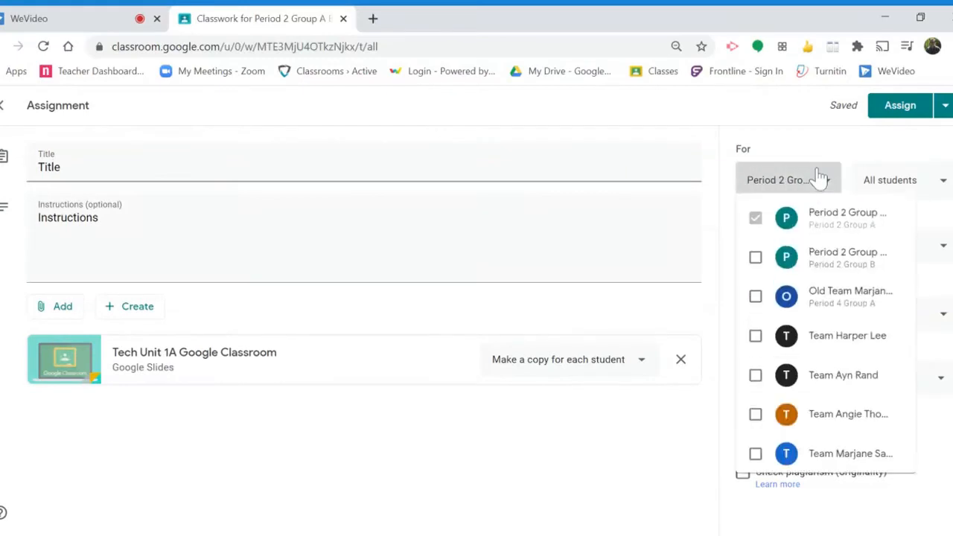
click(757, 266)
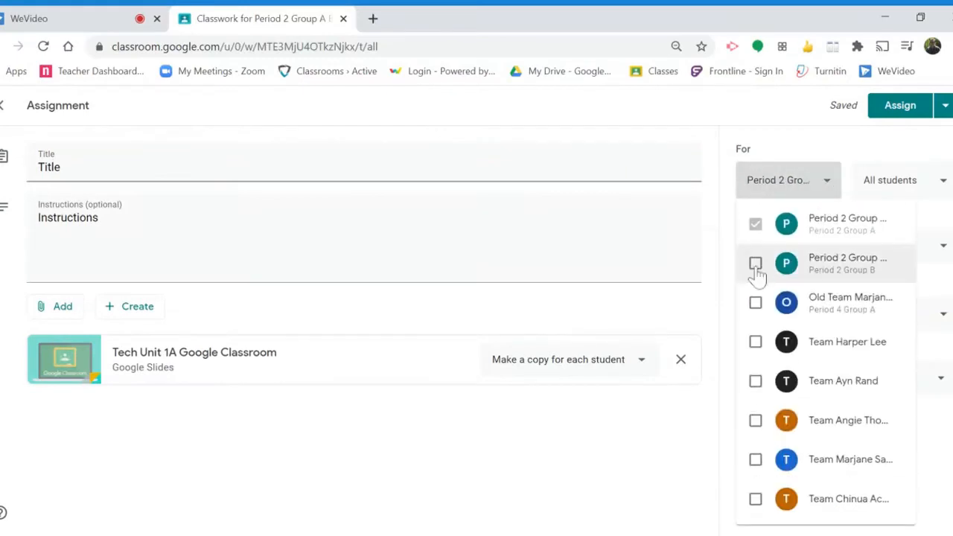
click(757, 266)
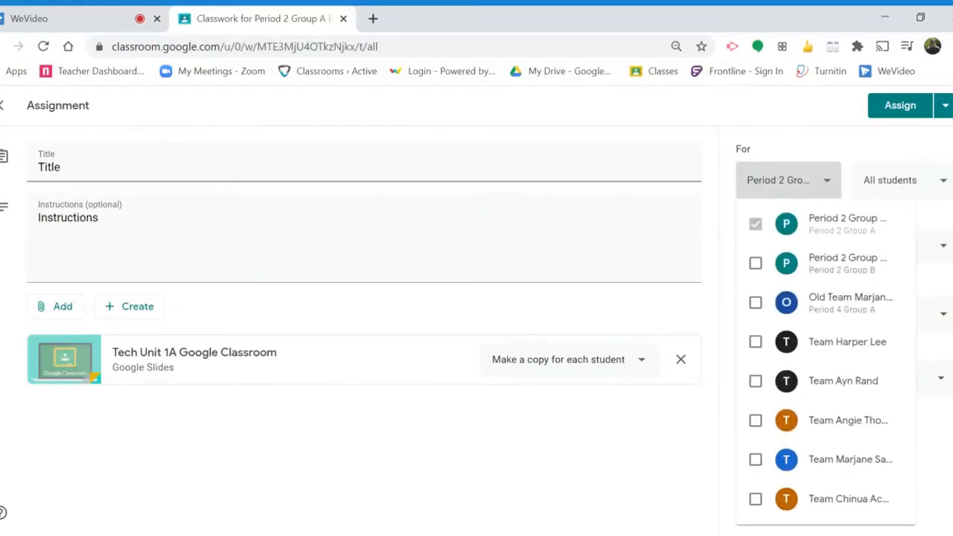
click(941, 187)
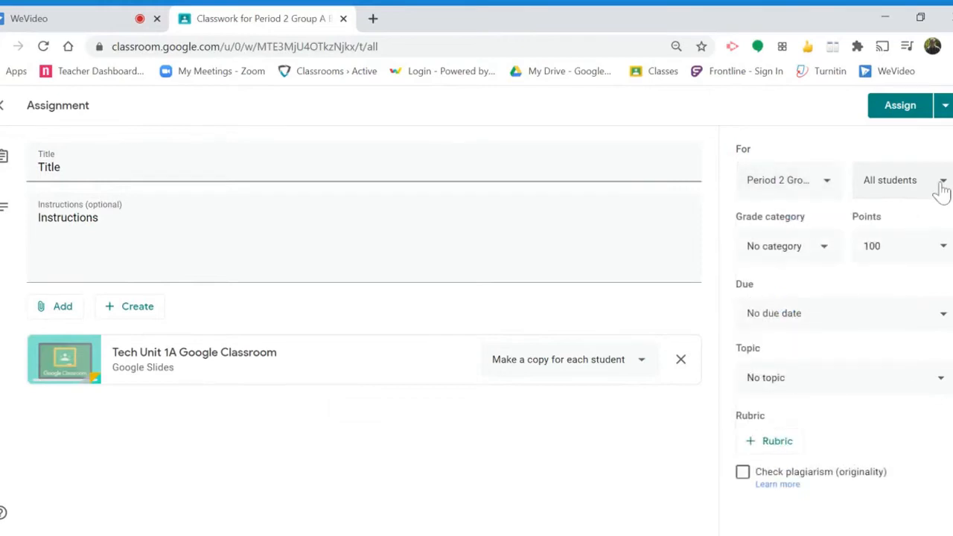
click(942, 187)
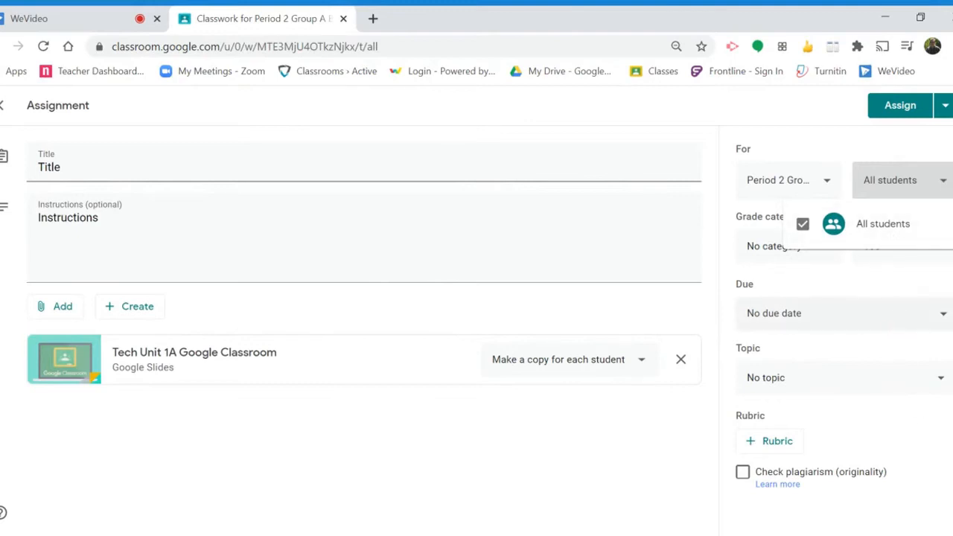
click(867, 288)
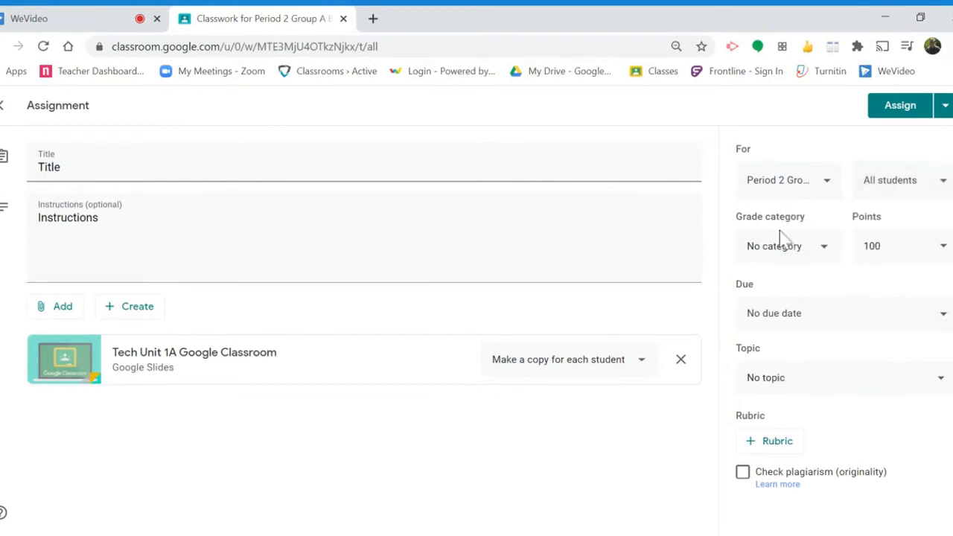
Step: Set the assignment's grade category to Homework and its topic to Vocab
click(783, 262)
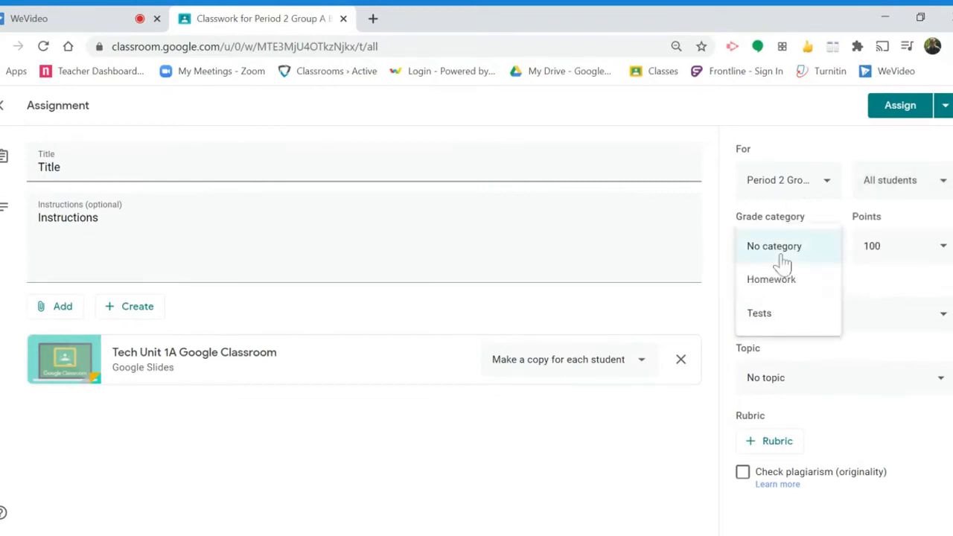
click(776, 279)
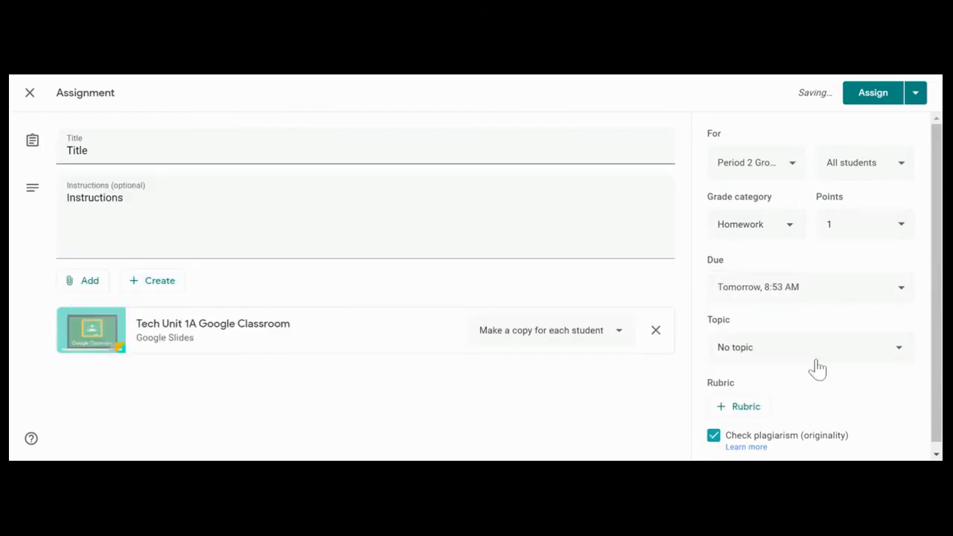
click(818, 367)
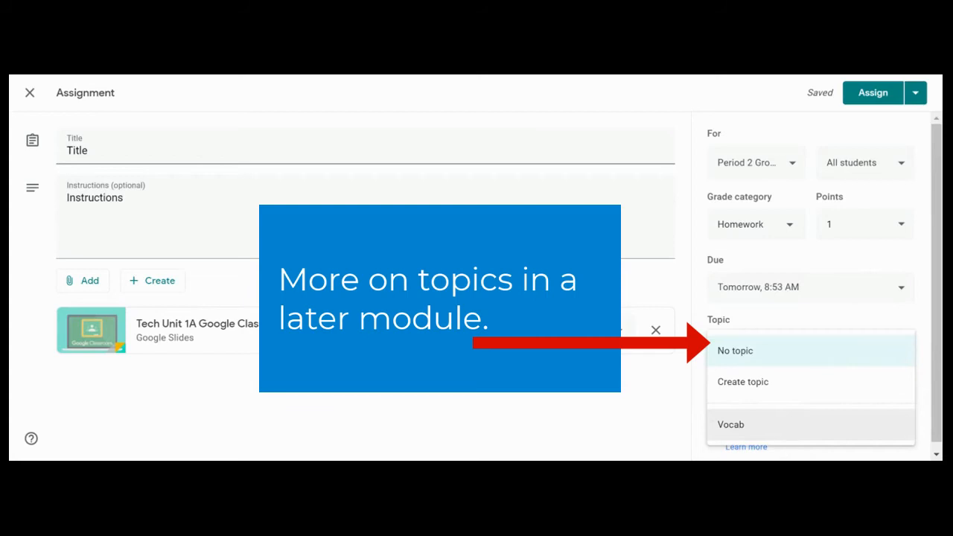
click(788, 439)
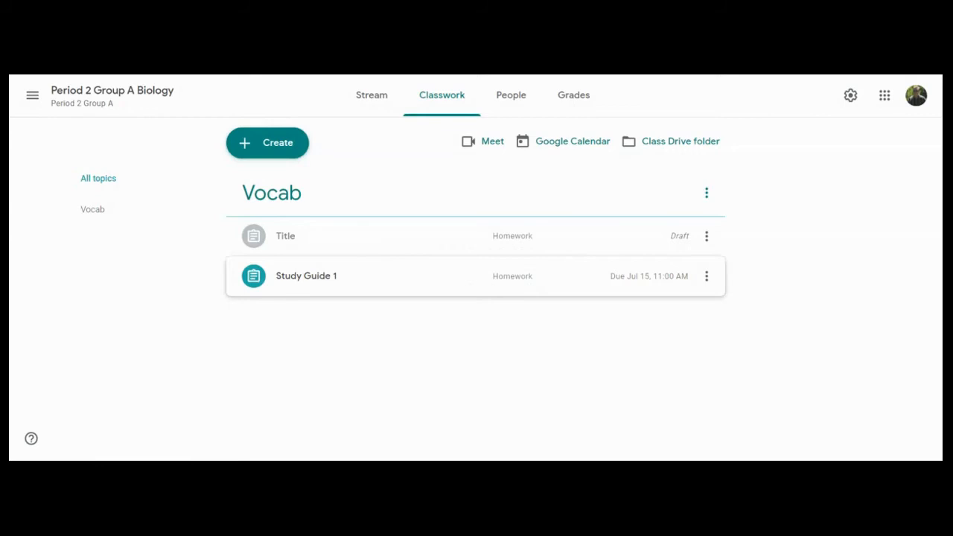
Step: Create another assignment titled "Draft" and close it without assigning so it is kept as a draft
click(268, 141)
click(278, 188)
text(Draft)
click(354, 349)
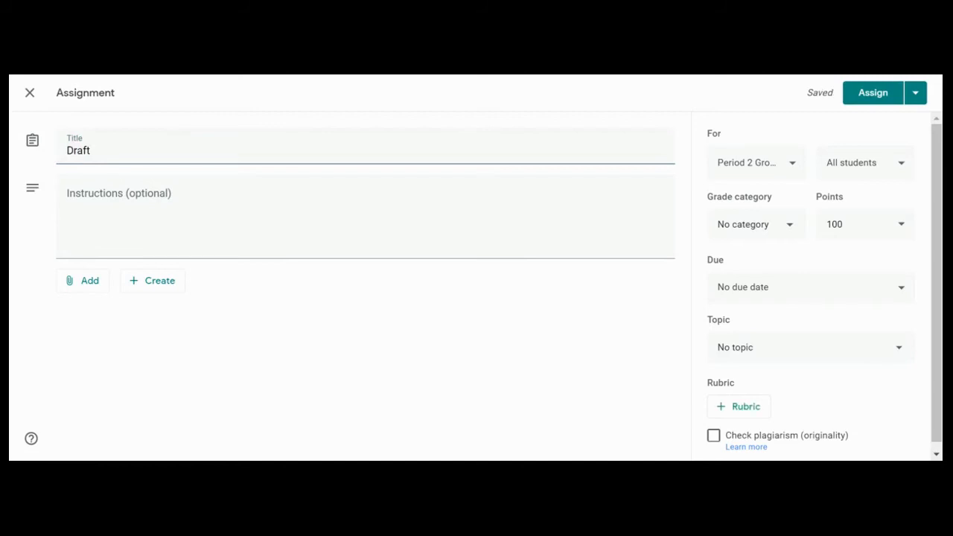
click(29, 92)
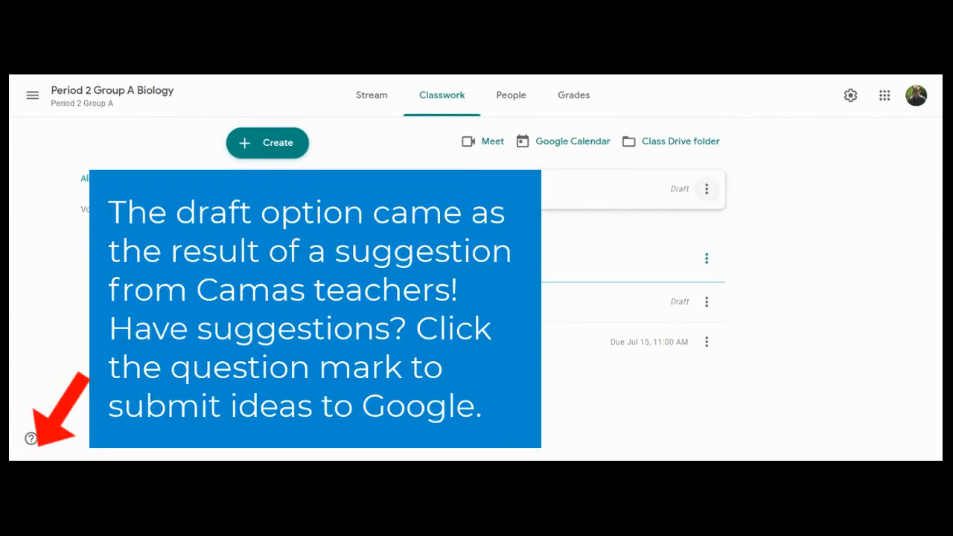
Step: Reopen the "Draft" assignment for editing and schedule it for Jul 30, 2020 at 9:53 AM
click(708, 190)
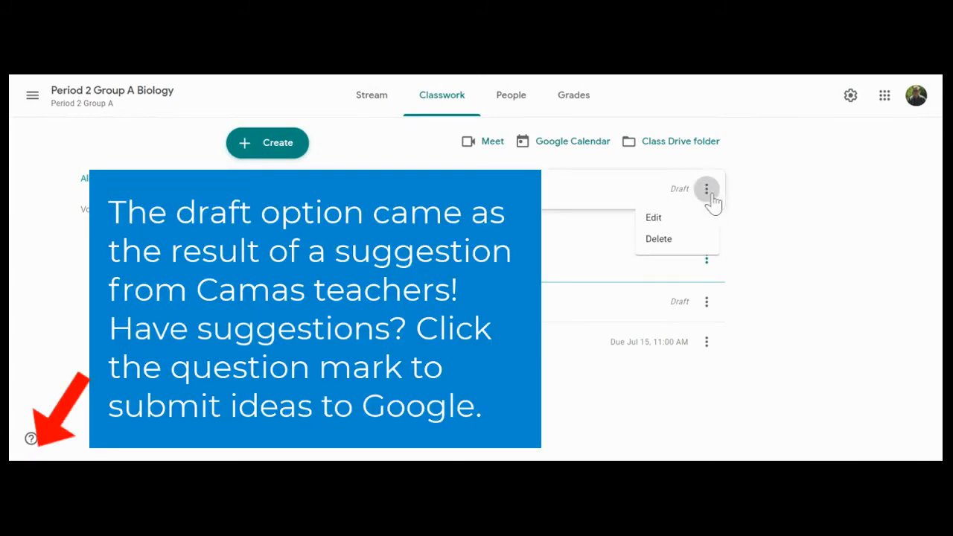
click(684, 218)
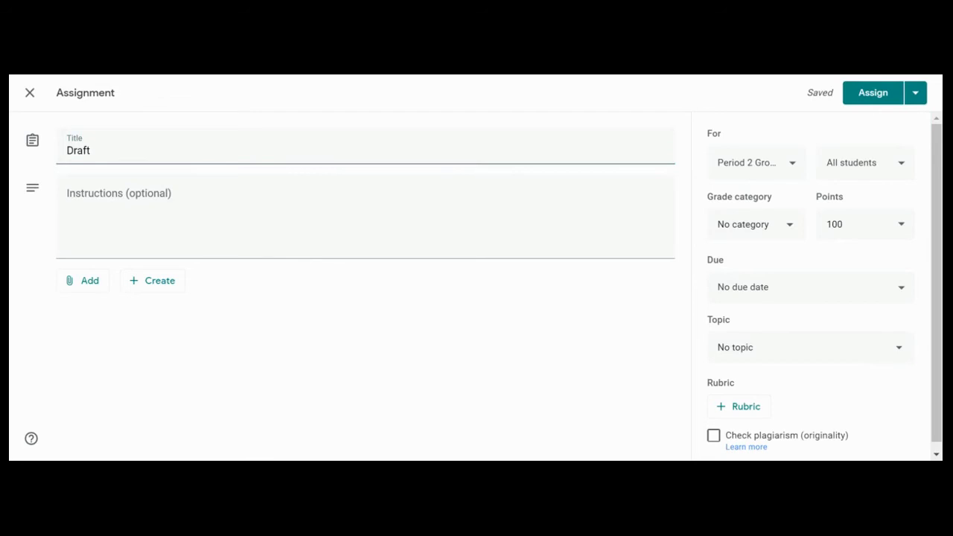
click(918, 97)
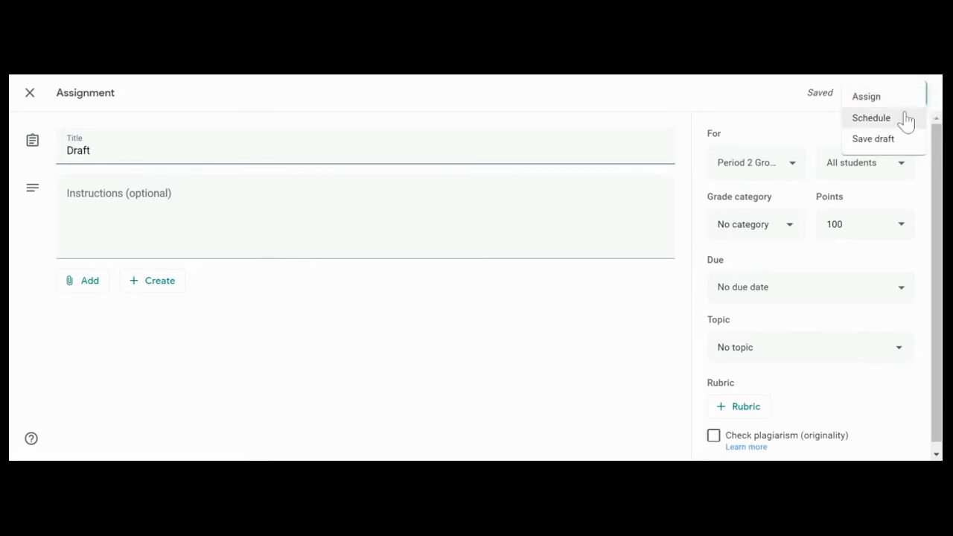
click(903, 124)
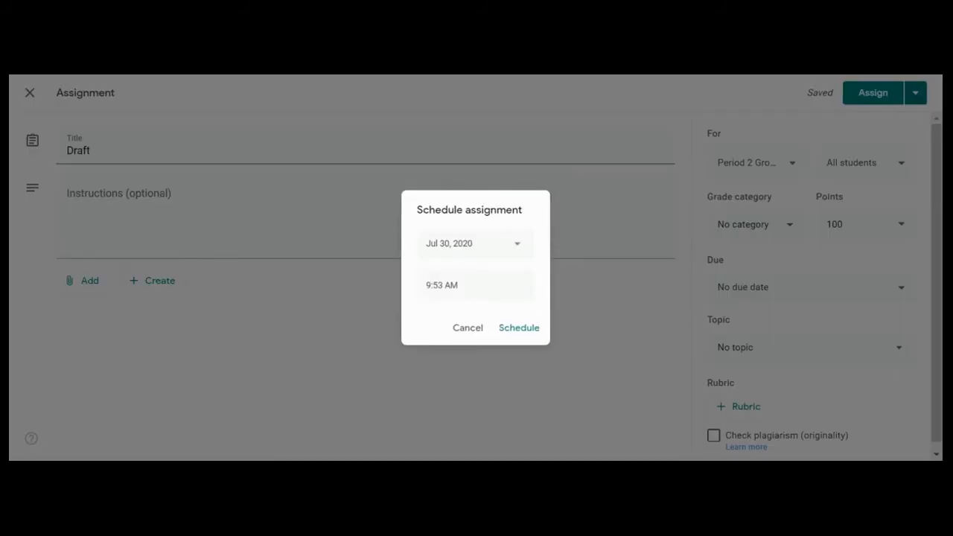
click(465, 286)
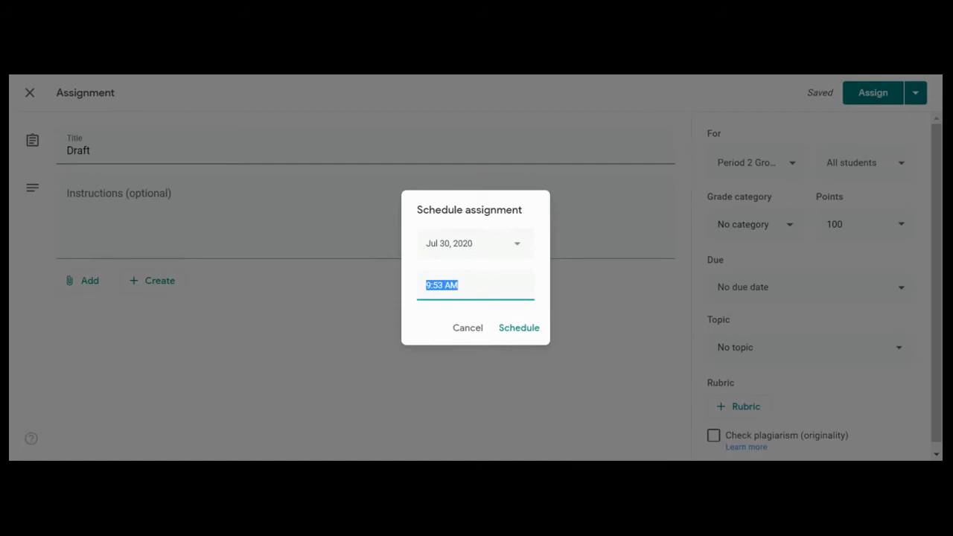
click(475, 314)
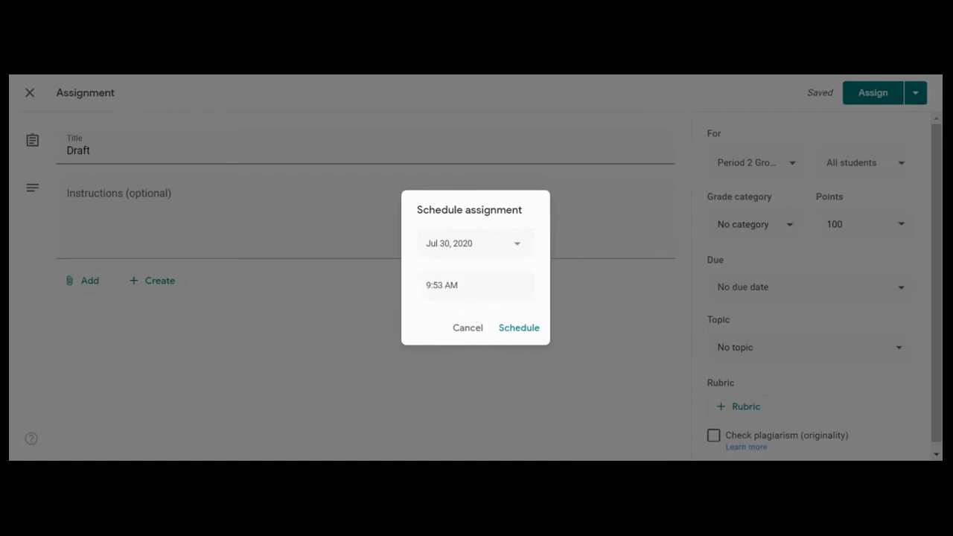
click(467, 285)
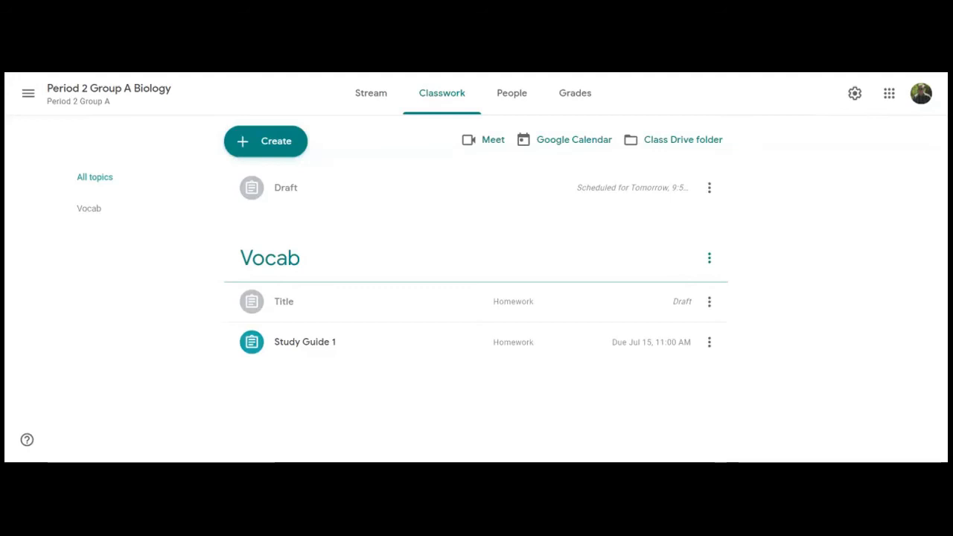
Step: Open the scheduled "Draft" assignment for editing and remove its scheduled posting time
click(709, 189)
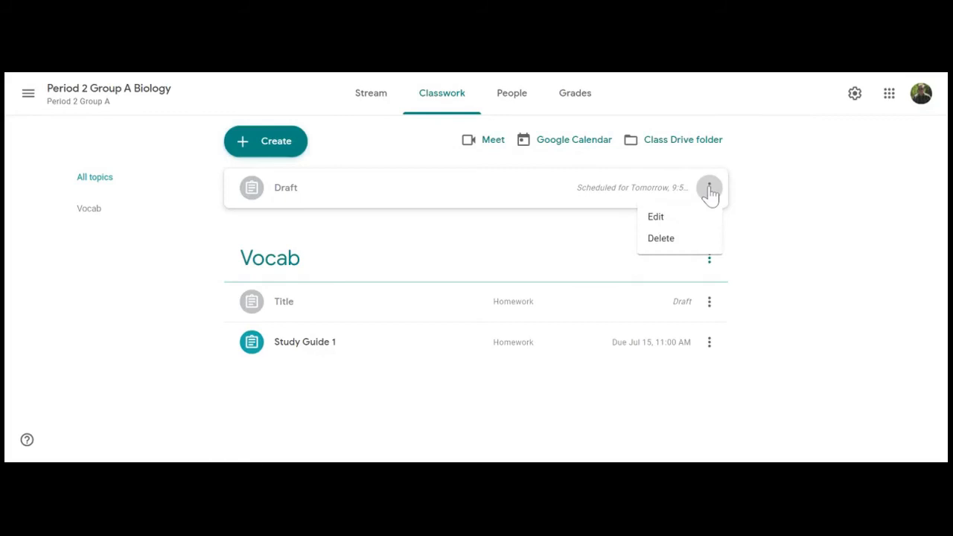
click(691, 223)
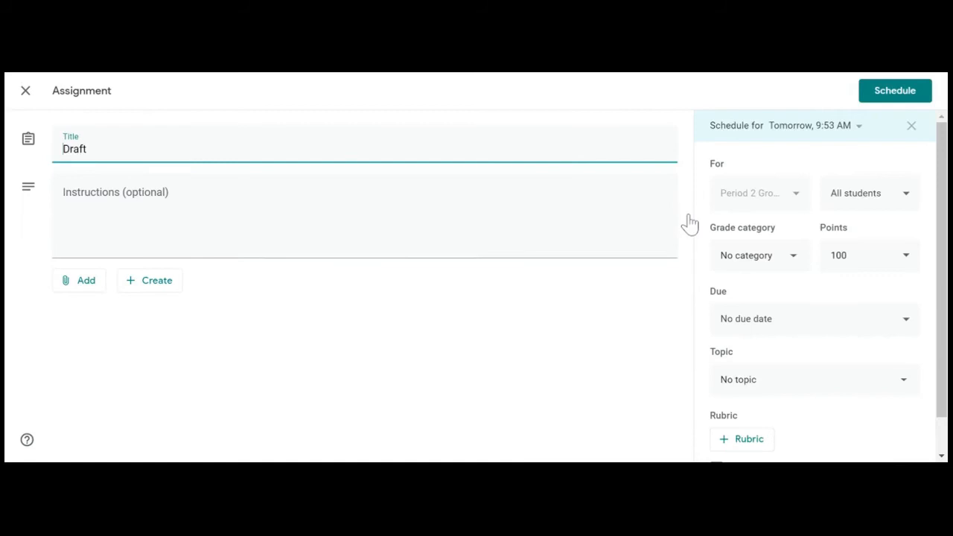
click(912, 128)
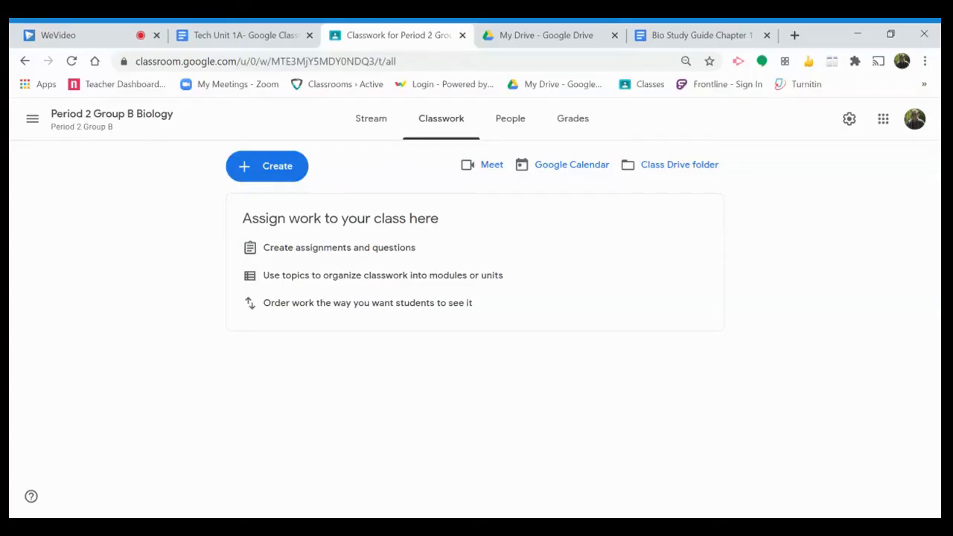
Step: Reuse the Study Guide 1 post from Period 2 Group A Biology in the Period 2 Group B Biology class, without new attachment copies
drag(603, 340, 409, 393)
click(409, 392)
click(240, 179)
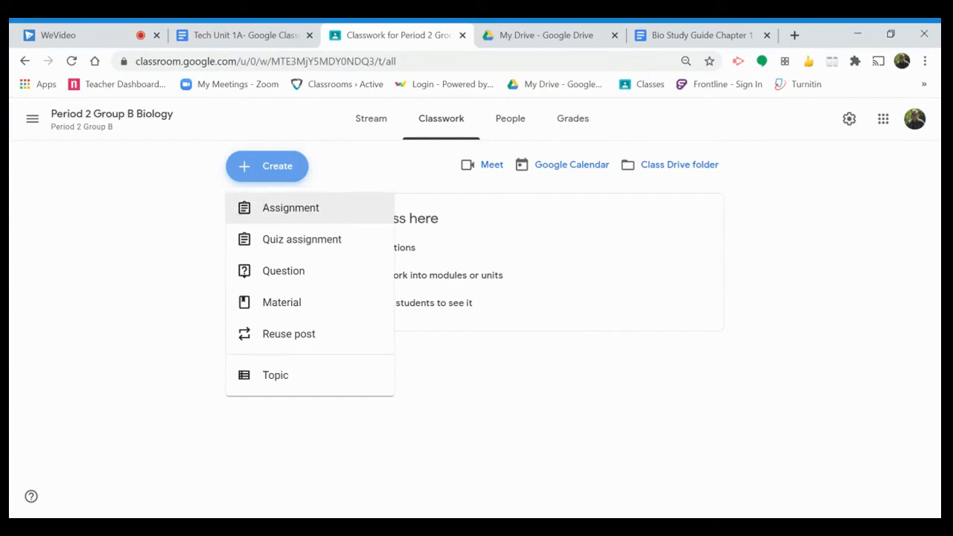
click(302, 345)
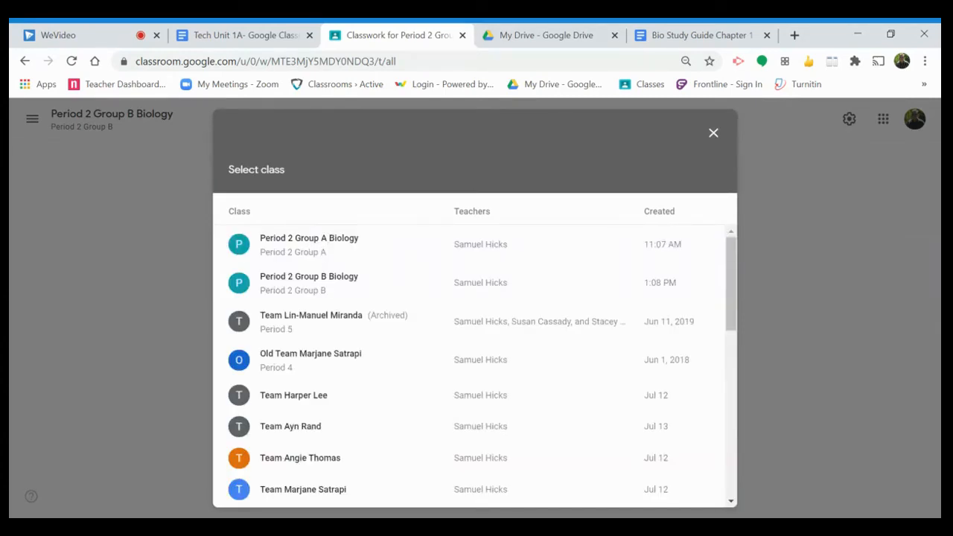
click(311, 253)
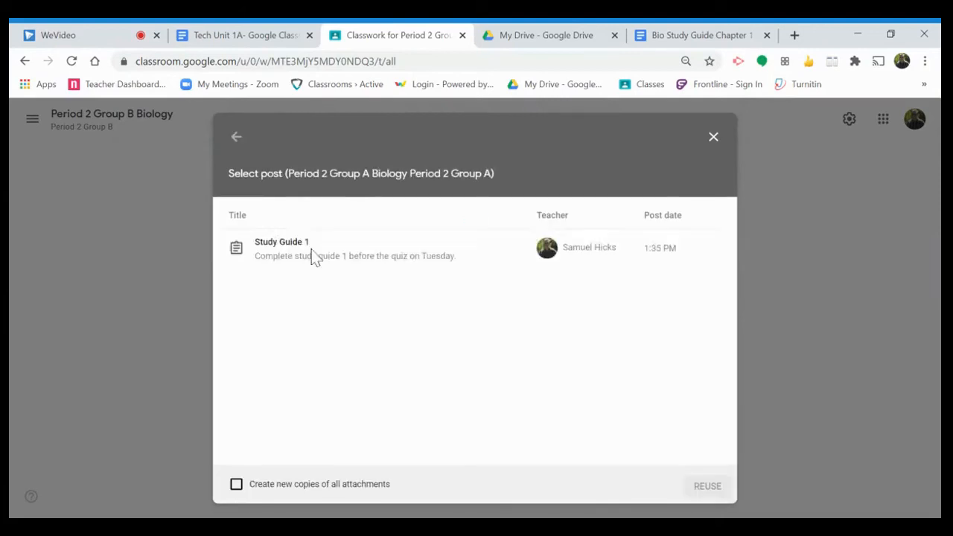
click(335, 258)
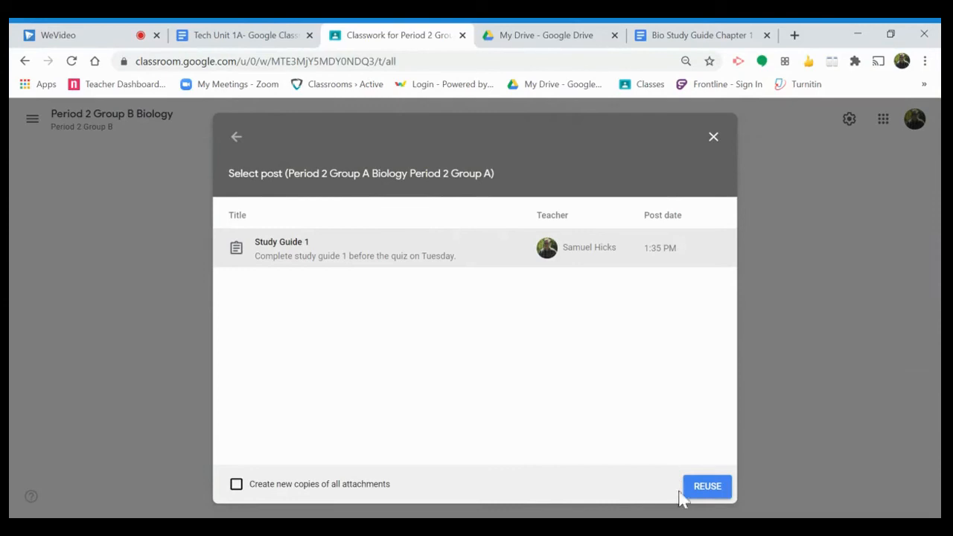
click(706, 488)
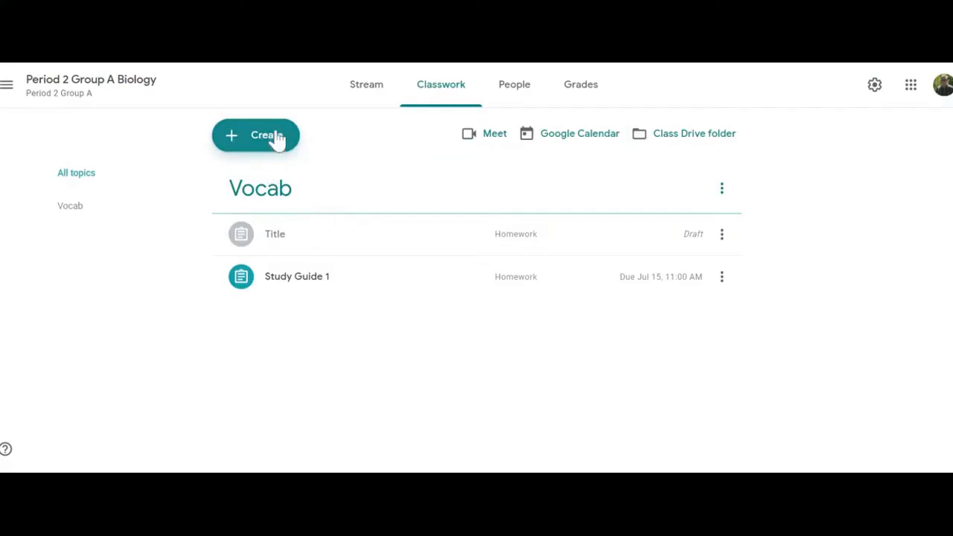
Step: Start a quiz assignment with a Blank Quiz form in Period 2 Group A Biology, and return to the Group B classwork
click(275, 139)
click(300, 223)
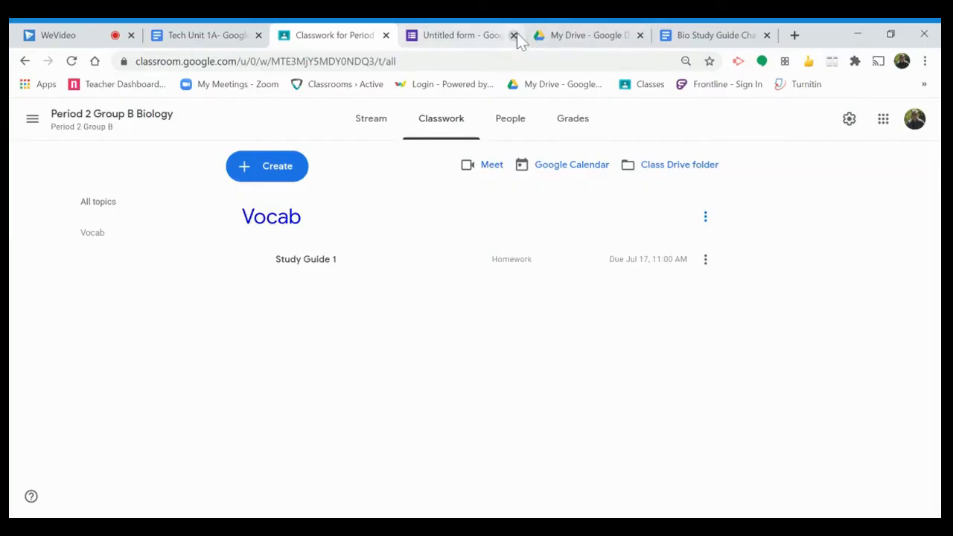
click(512, 35)
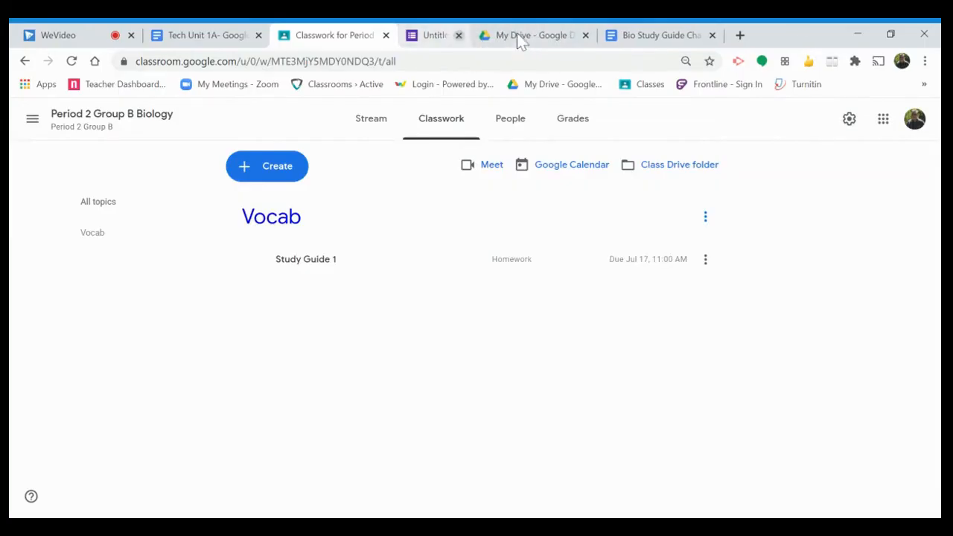
Step: Start a short-answer question for Period 2 Group B Biology, disallowing student replies to each other and allowing students to edit their answer
click(273, 166)
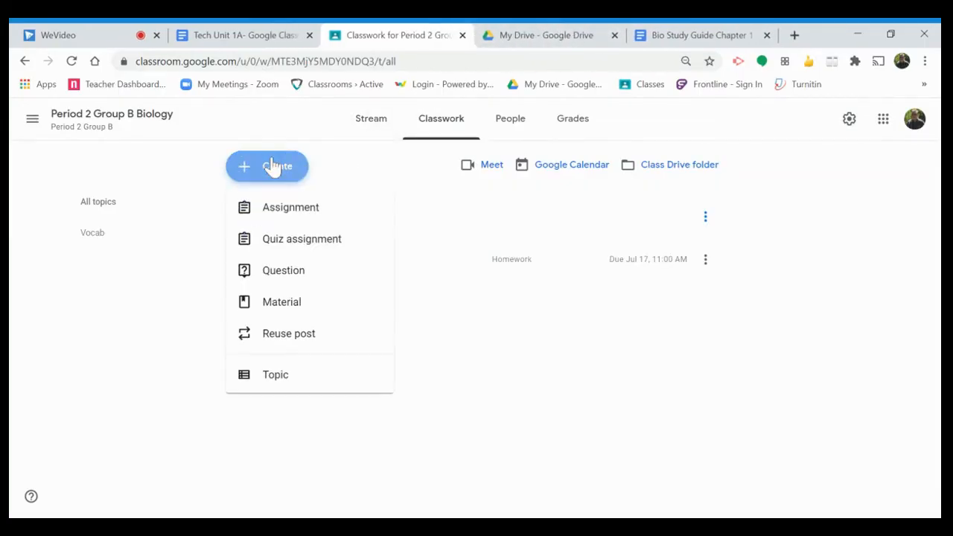
click(343, 280)
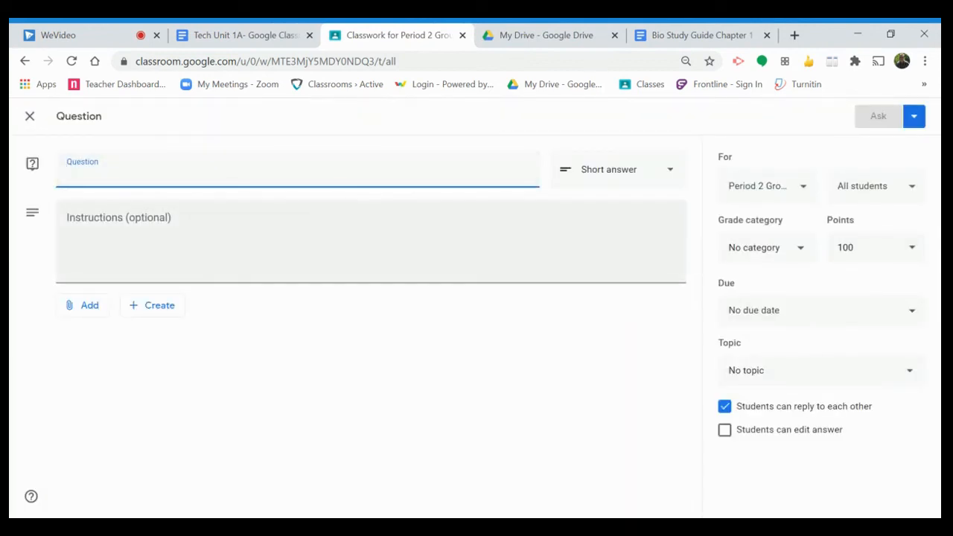
click(606, 185)
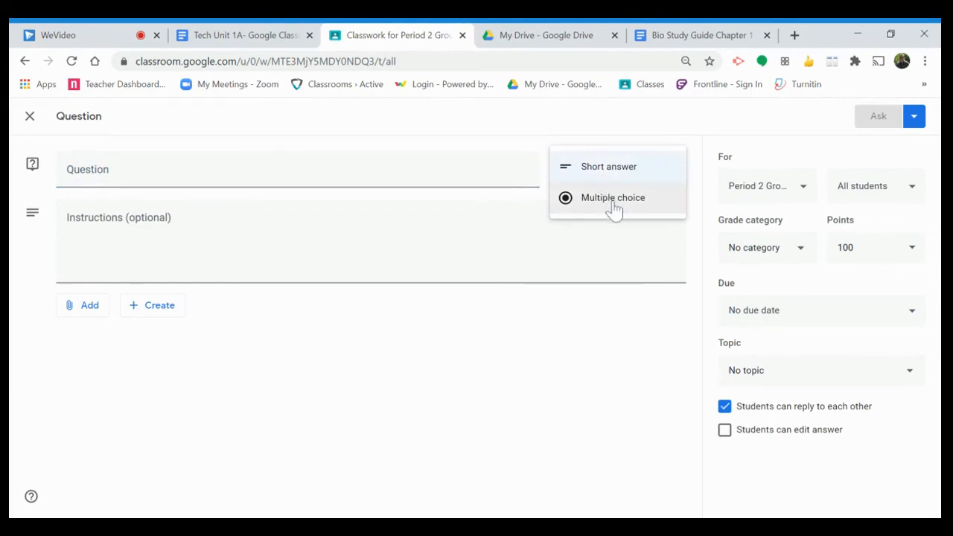
click(372, 242)
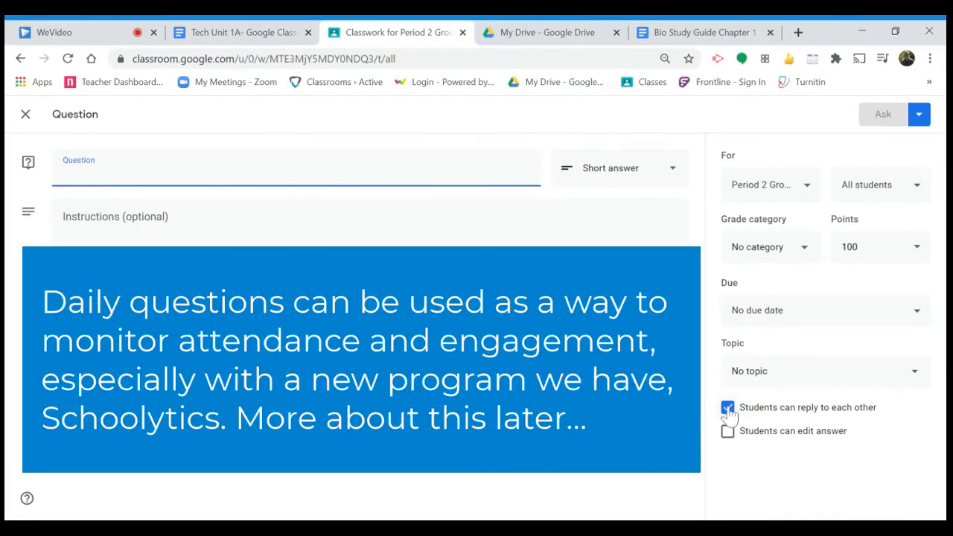
click(727, 408)
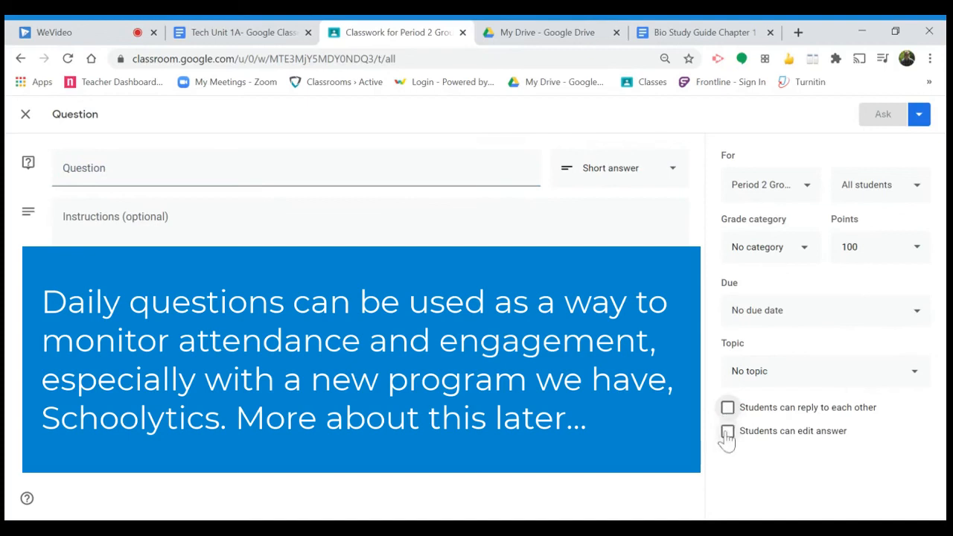
click(727, 432)
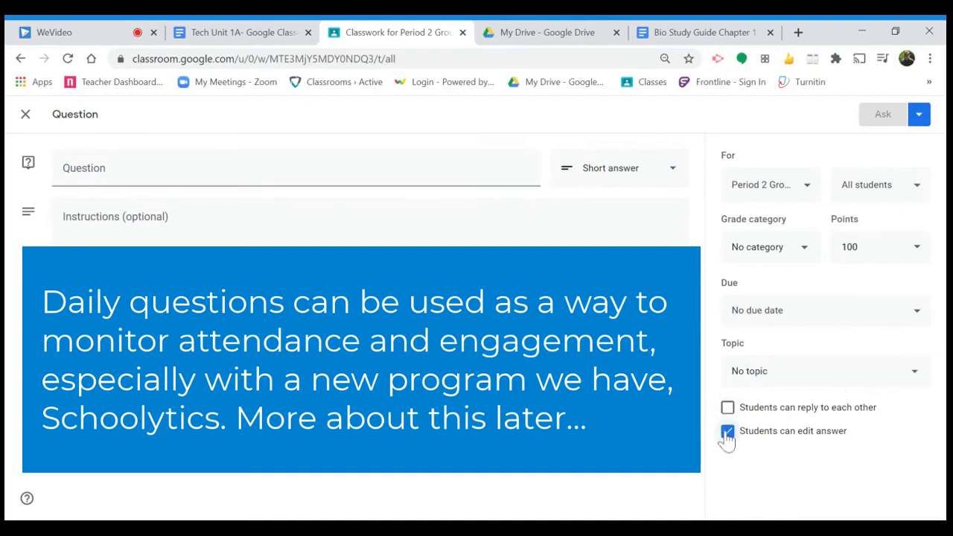